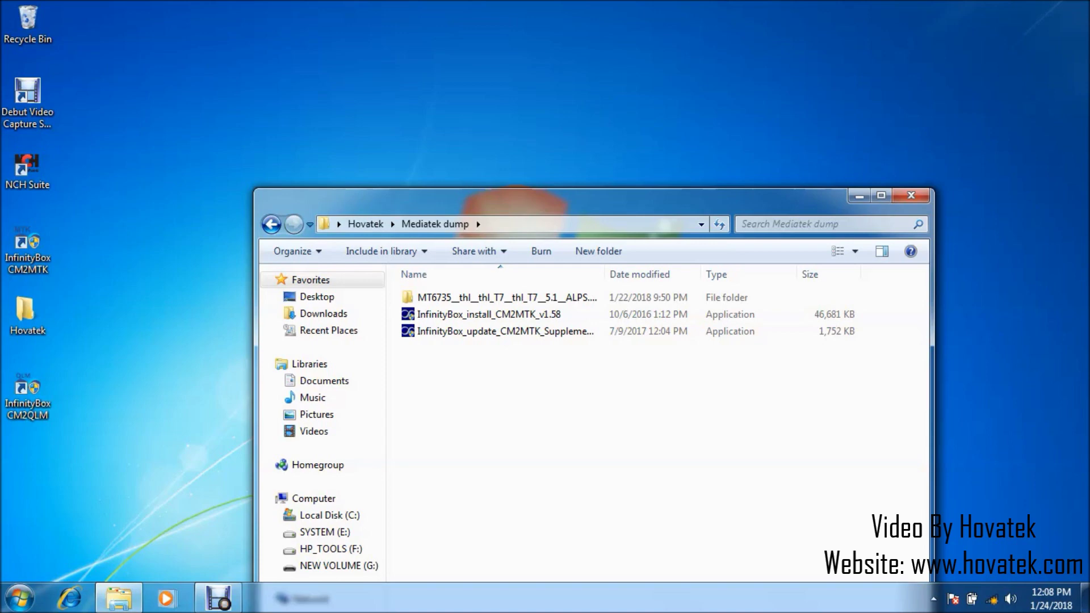
- Run the InfinityBox_install_CM2MTK_v1.58 installer from the Mediatek dump folder
click(488, 314)
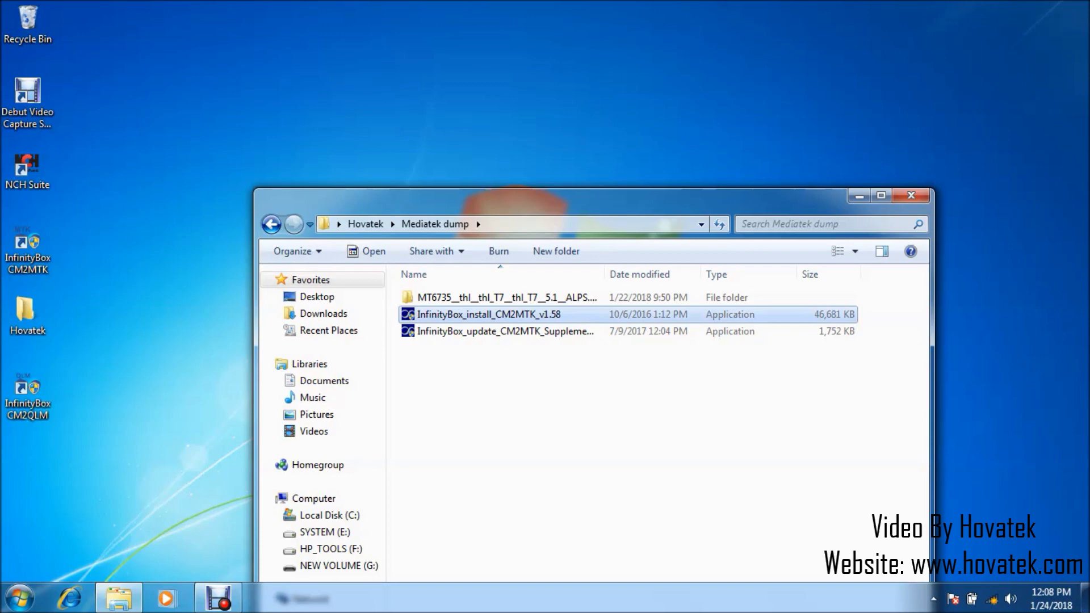
key(Up)
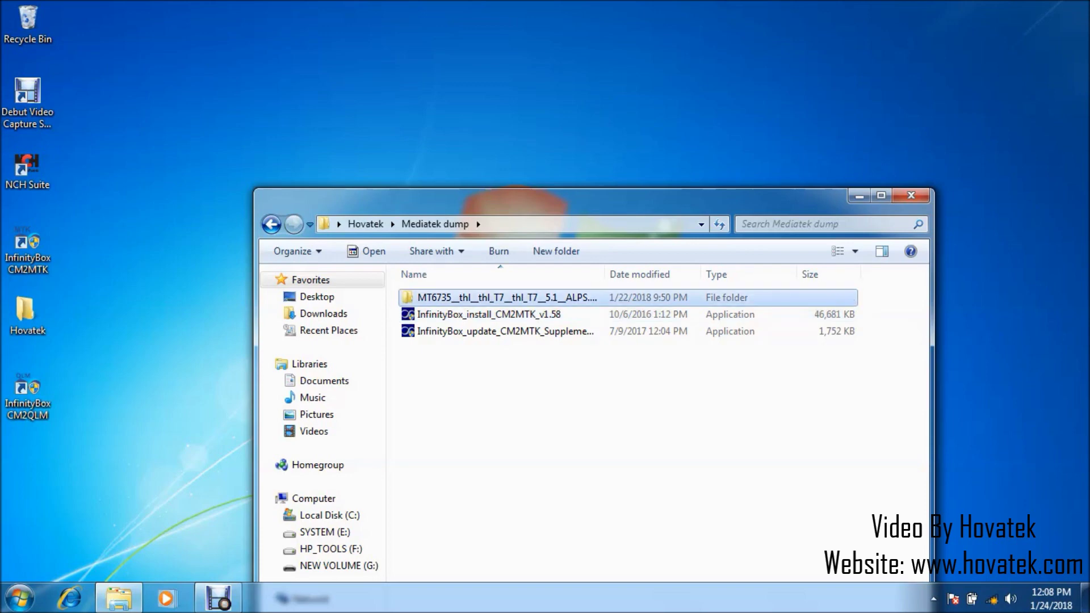
key(Return)
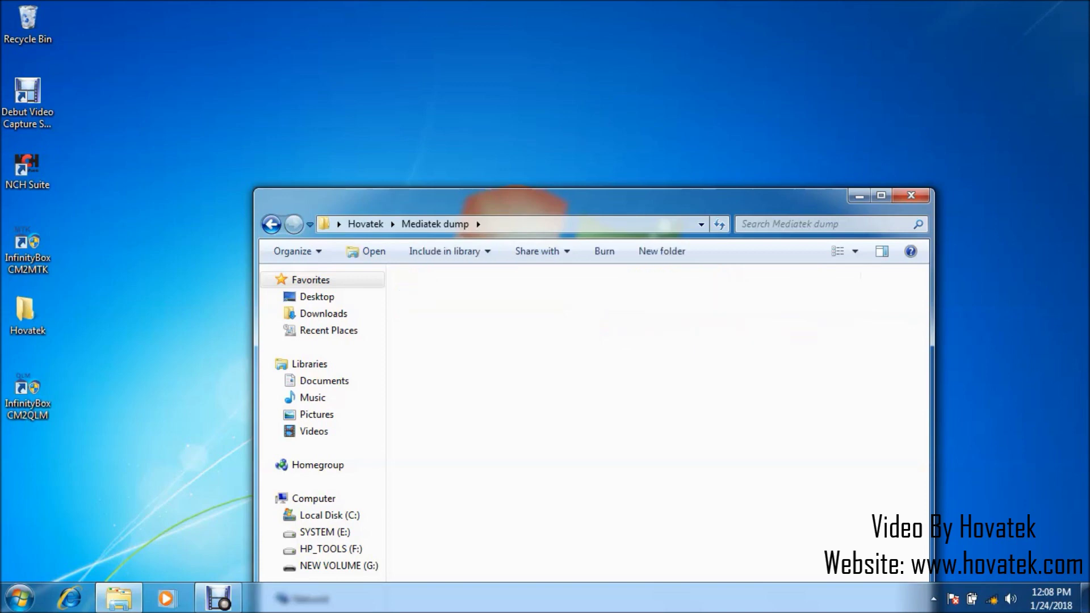
key(BackSpace)
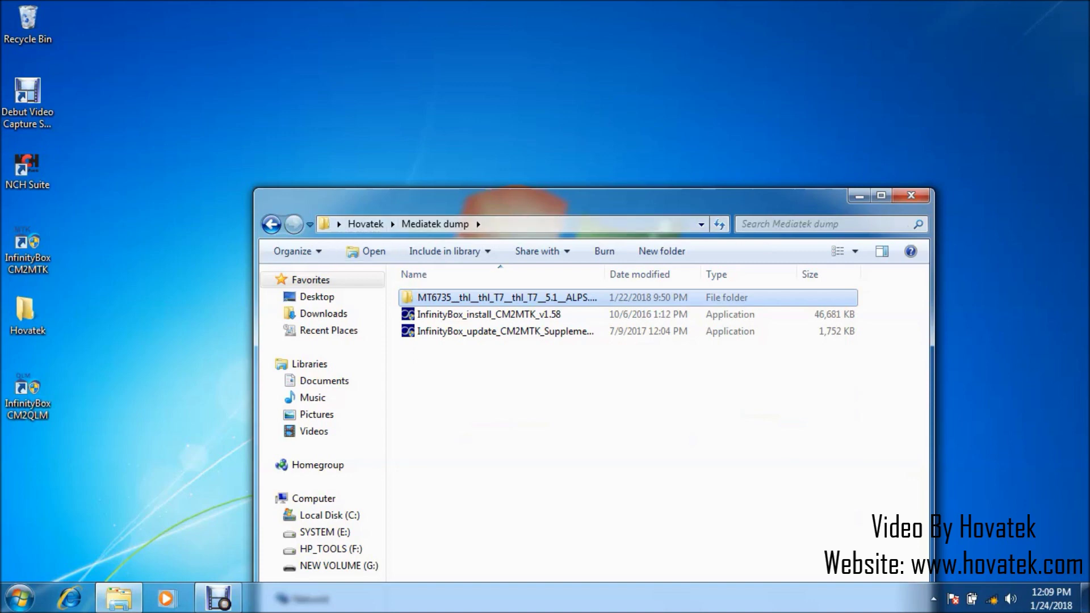
key(Down)
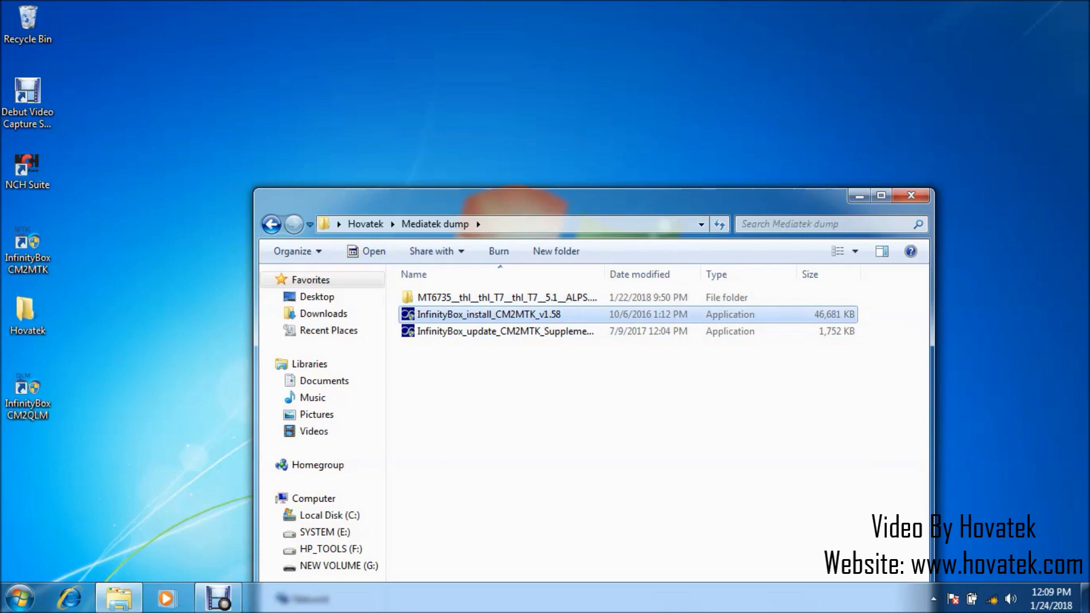
key(Return)
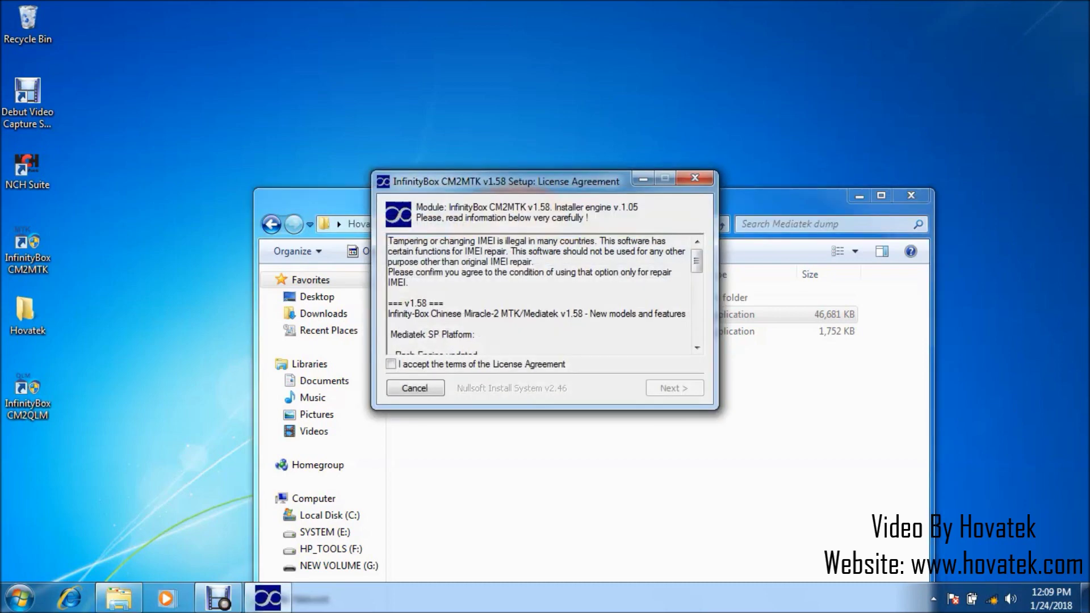
- Accept the license and install CM2MTK v1.58 to the default C:\InfinityBox\CM2MTK folder
key(space)
key(Return)
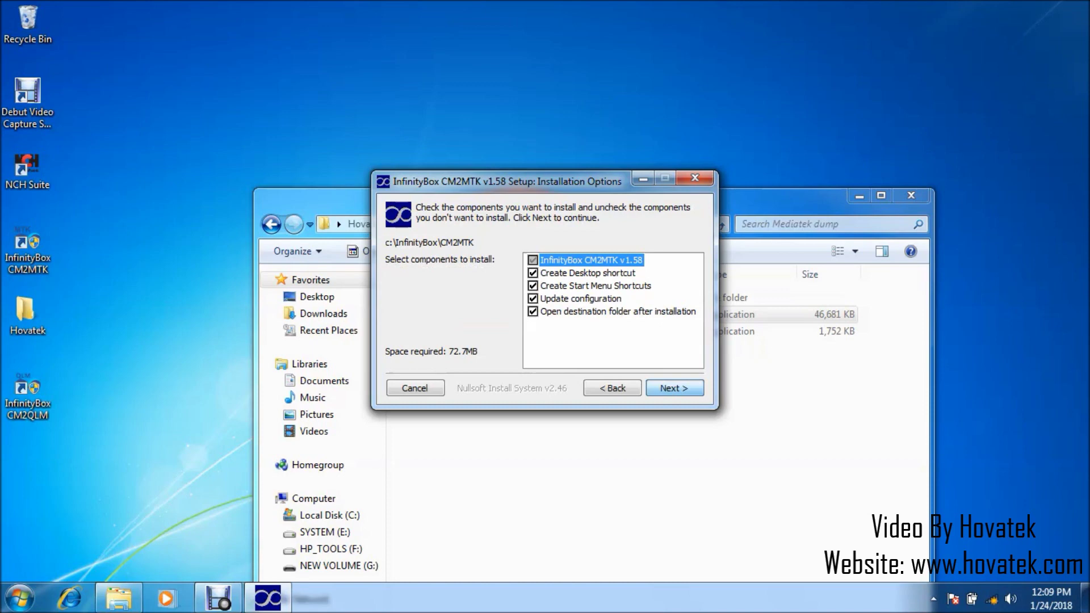
key(Return)
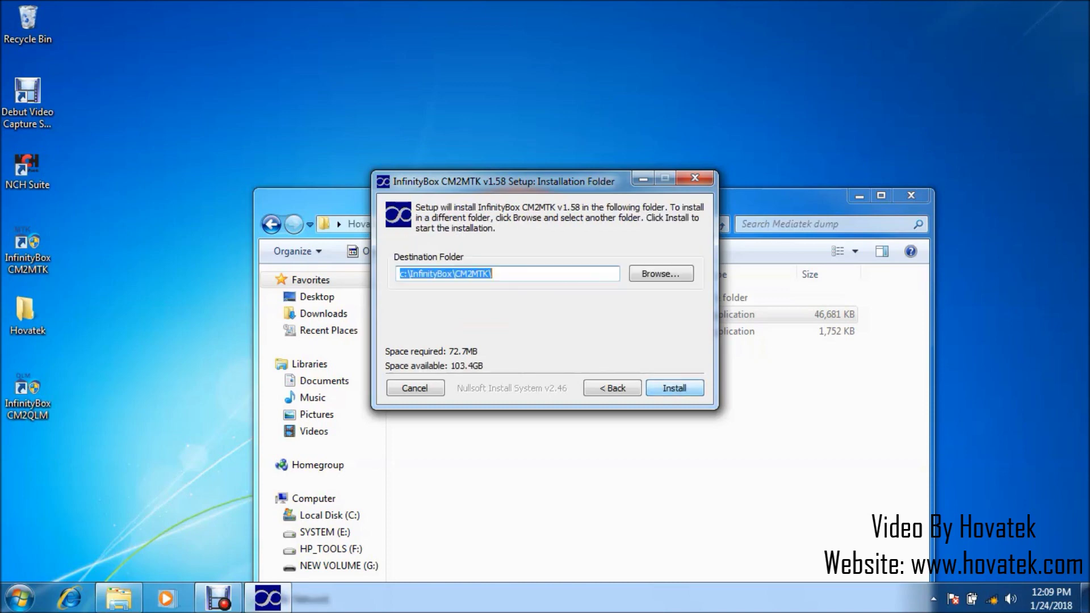
key(Return)
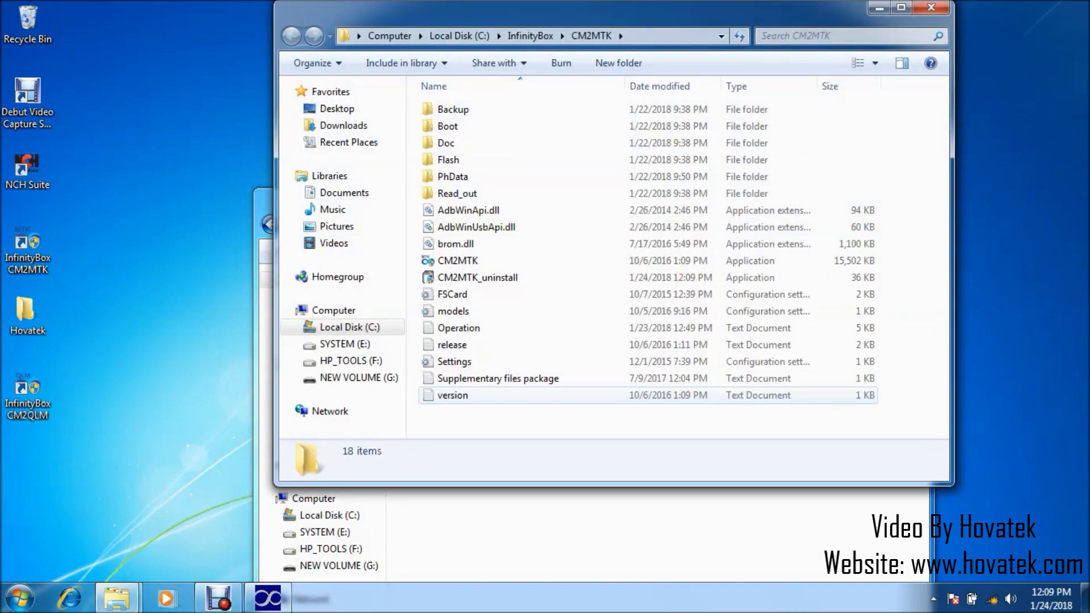
- Close the CM2MTK setup, then install the supplementary files package with its license accepted
key(alt+F4)
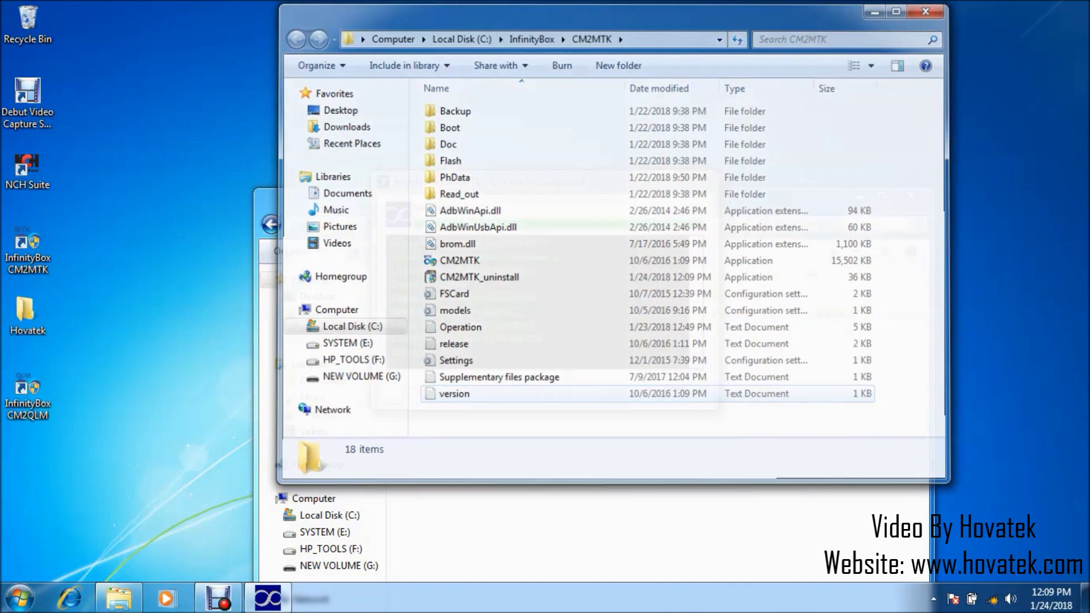
key(Return)
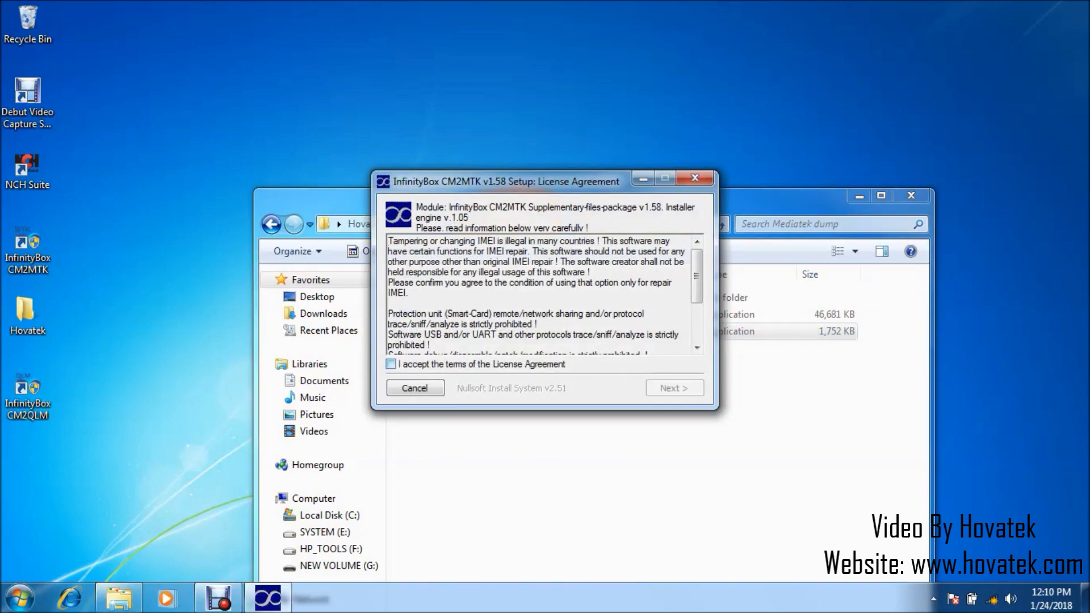
click(391, 364)
click(674, 388)
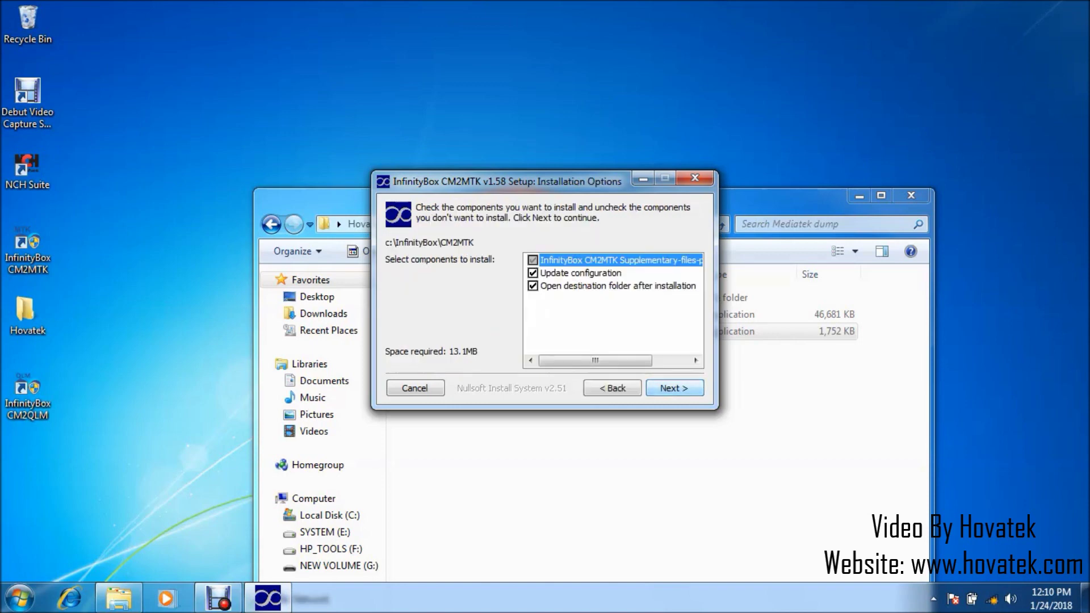
click(674, 387)
key(Return)
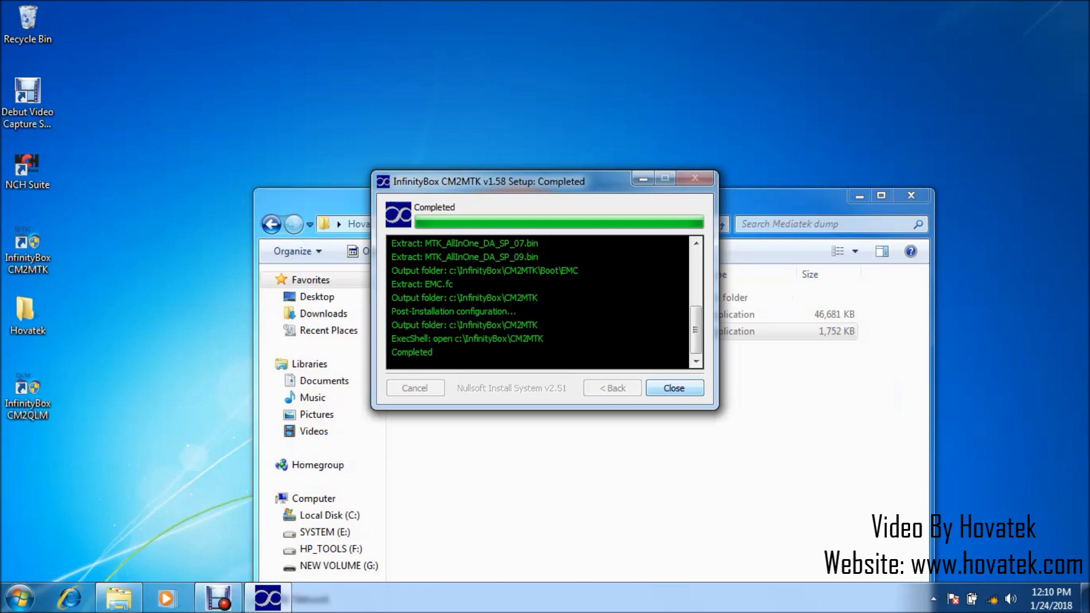
key(Return)
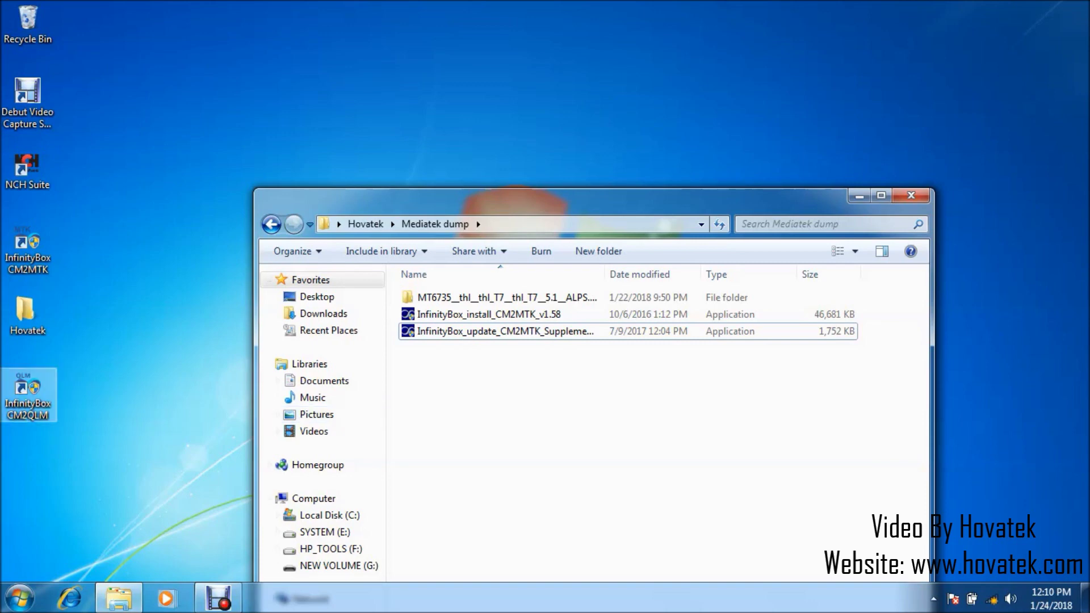
click(28, 397)
- Launch Chinese Miracle II from the InfinityBox CM2MTK desktop shortcut
click(28, 250)
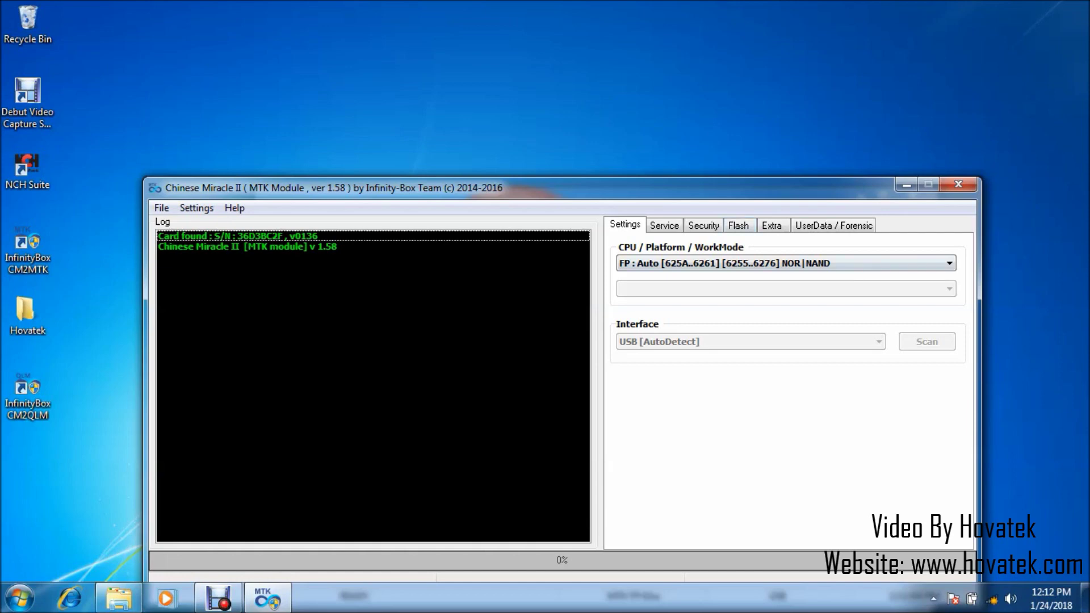
- Set the platform to SP Auto NAND/eMMC and show the Flash page
click(949, 263)
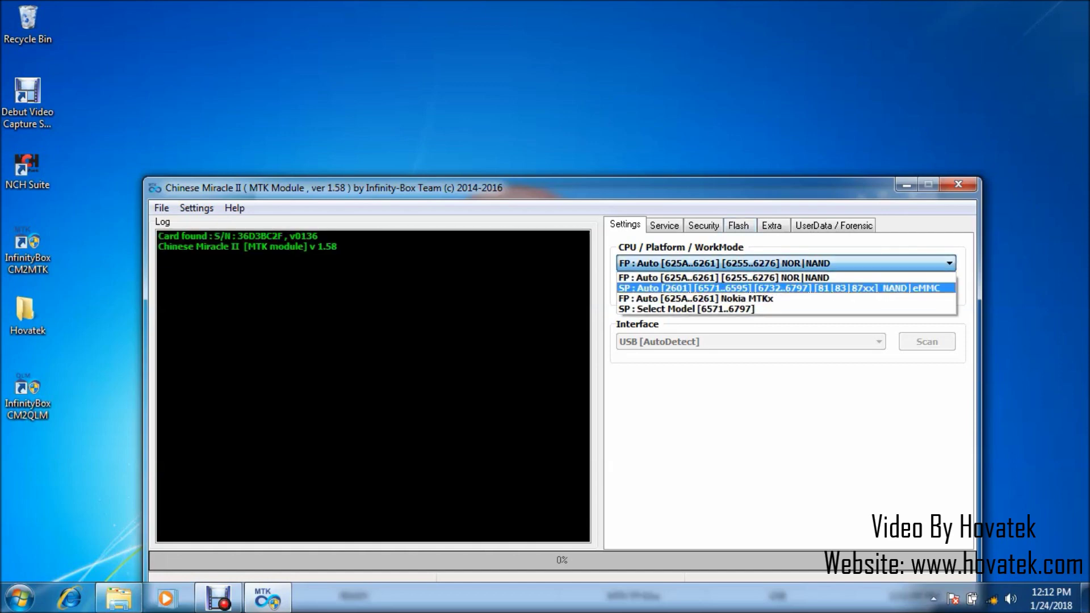
key(Return)
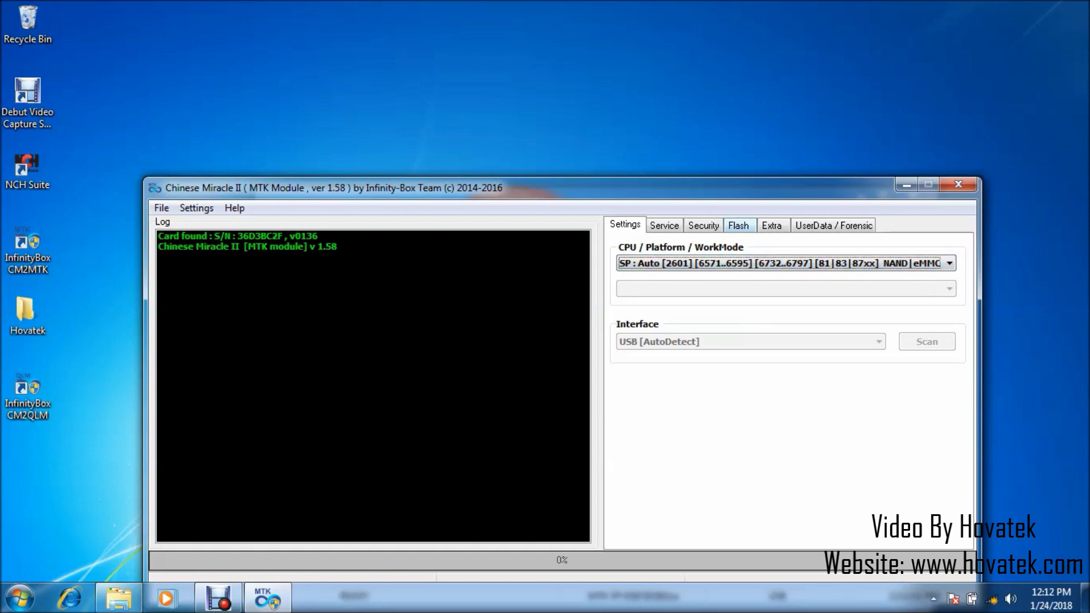
click(738, 226)
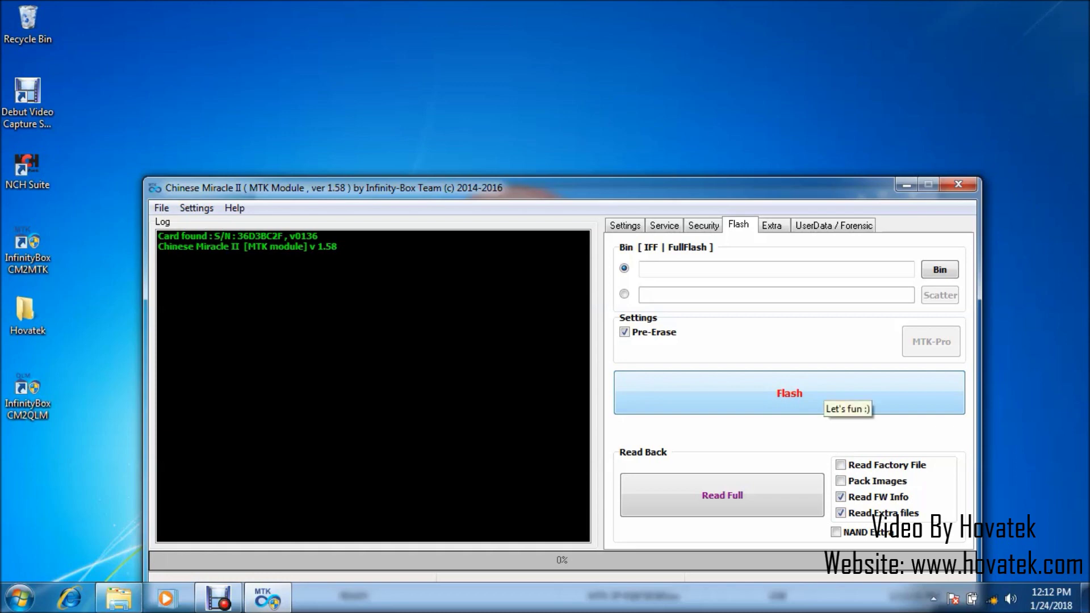
- Select Scatter mode and clear Repartition, Pre-Erase, Verify and HW Check
click(624, 293)
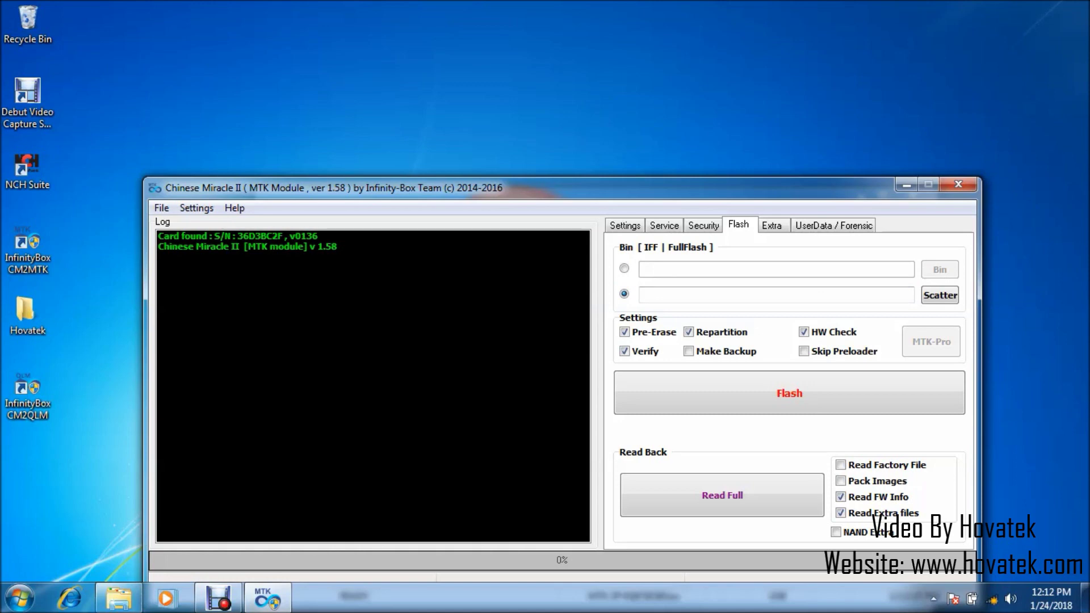
click(688, 332)
click(623, 332)
click(624, 350)
click(804, 331)
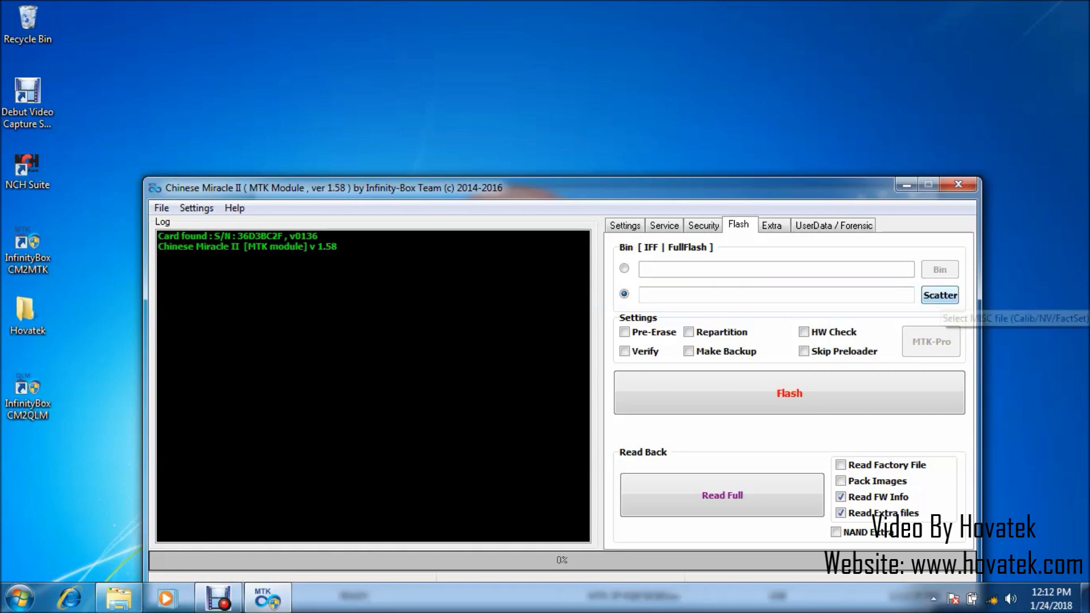
click(940, 295)
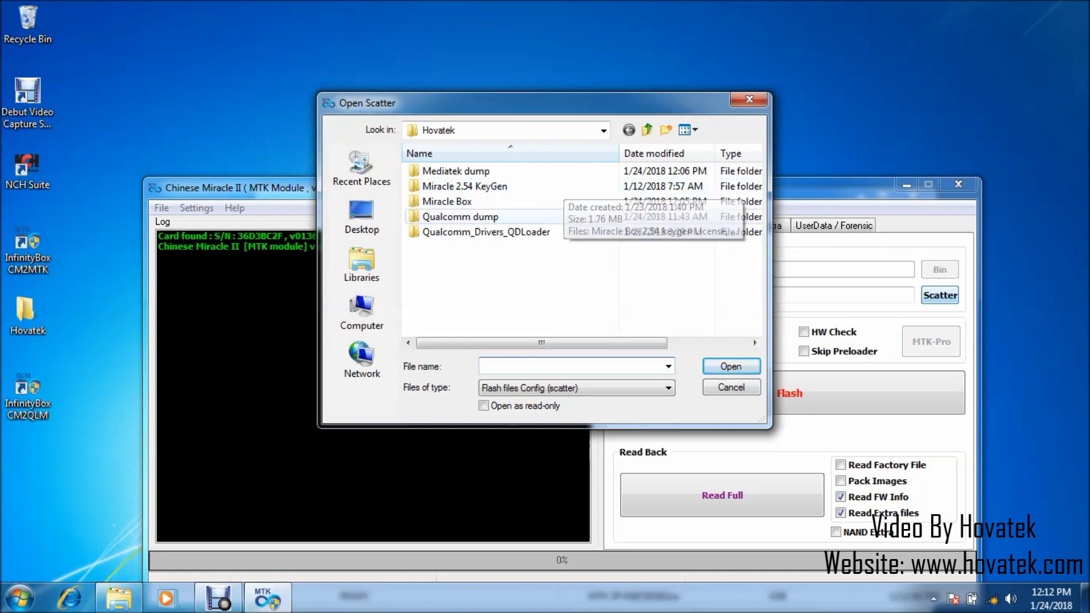
- Load MT6753_Android_scatter.txt from the Mediatek dump's MT6735 folder
drag(511, 103, 513, 175)
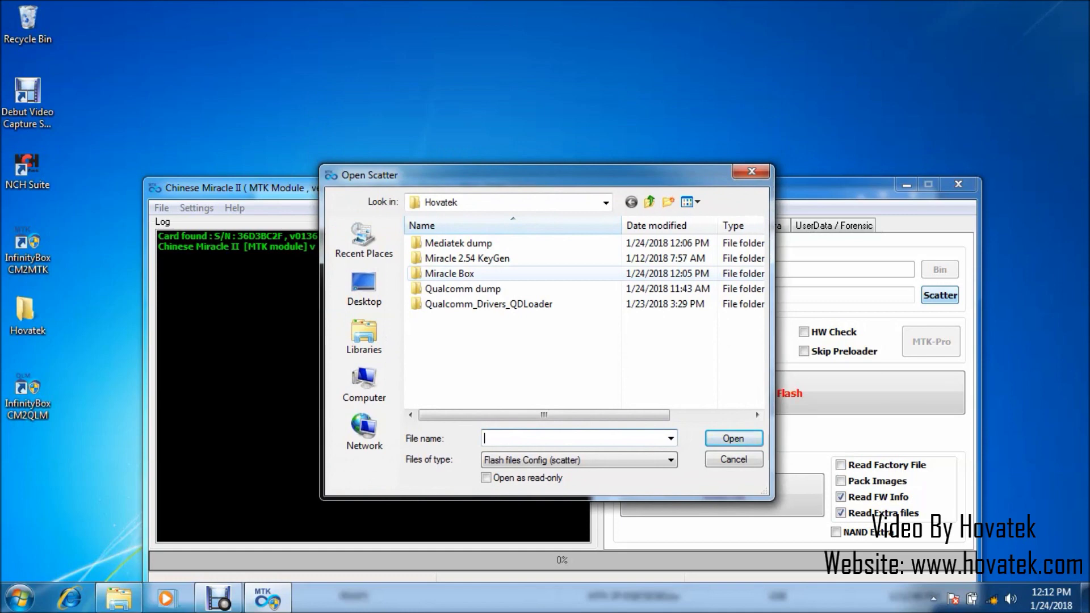
double_click(459, 243)
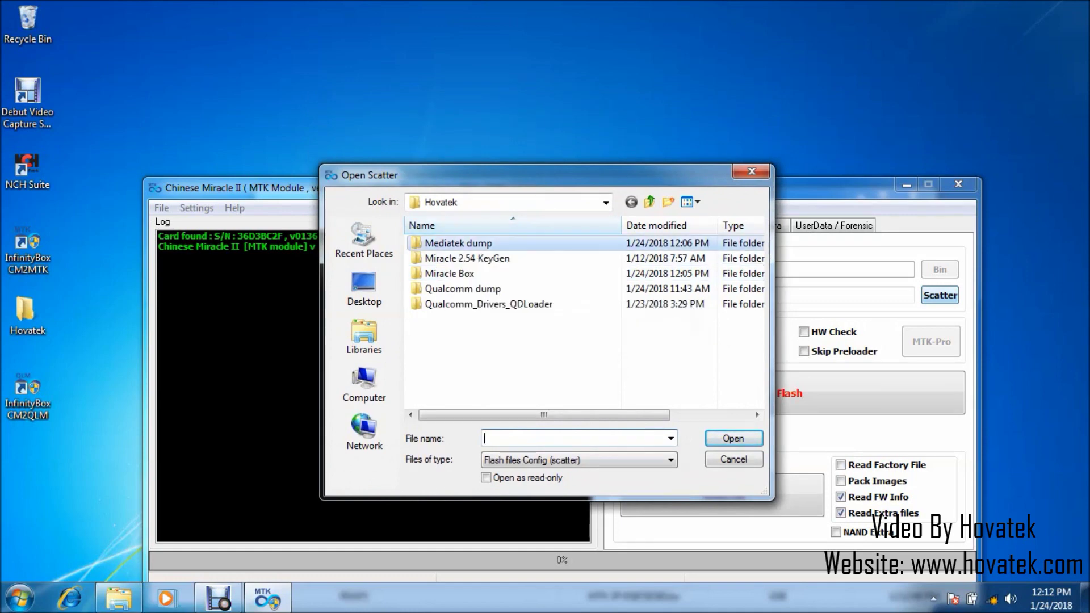
double_click(459, 243)
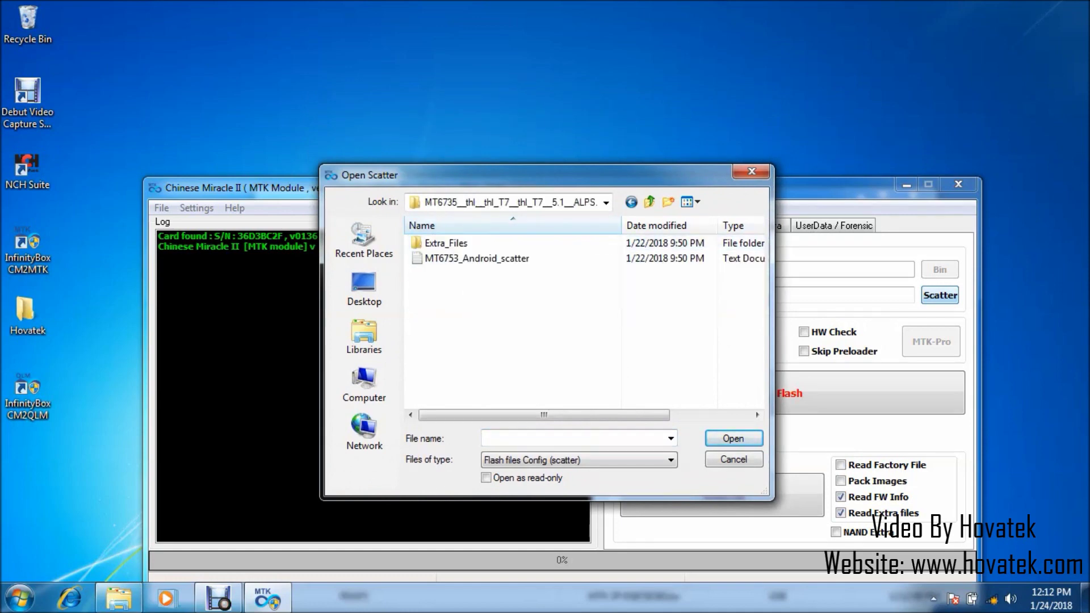
click(485, 259)
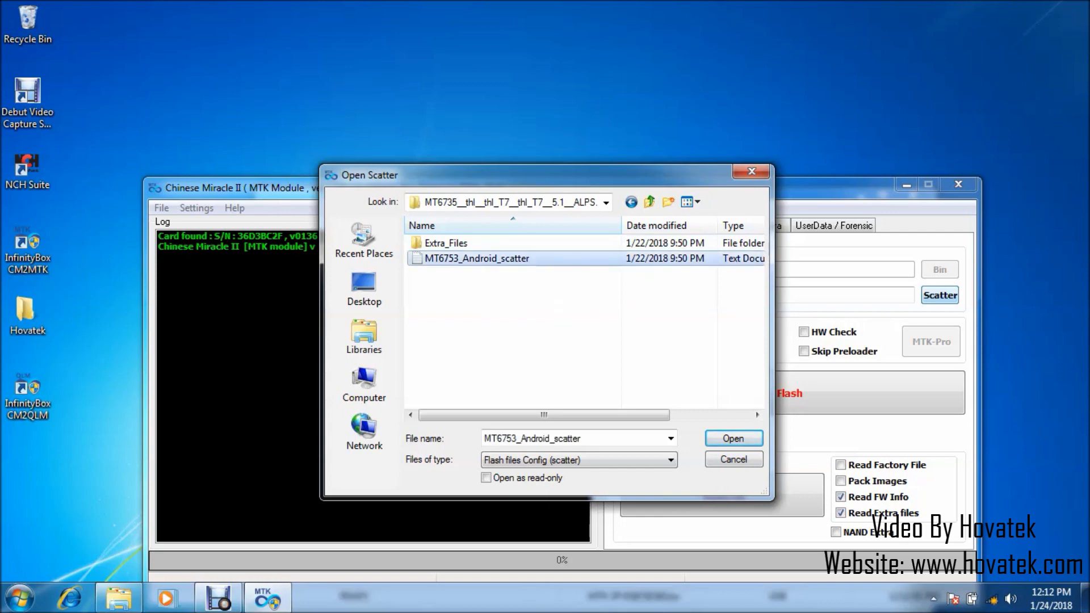
key(Return)
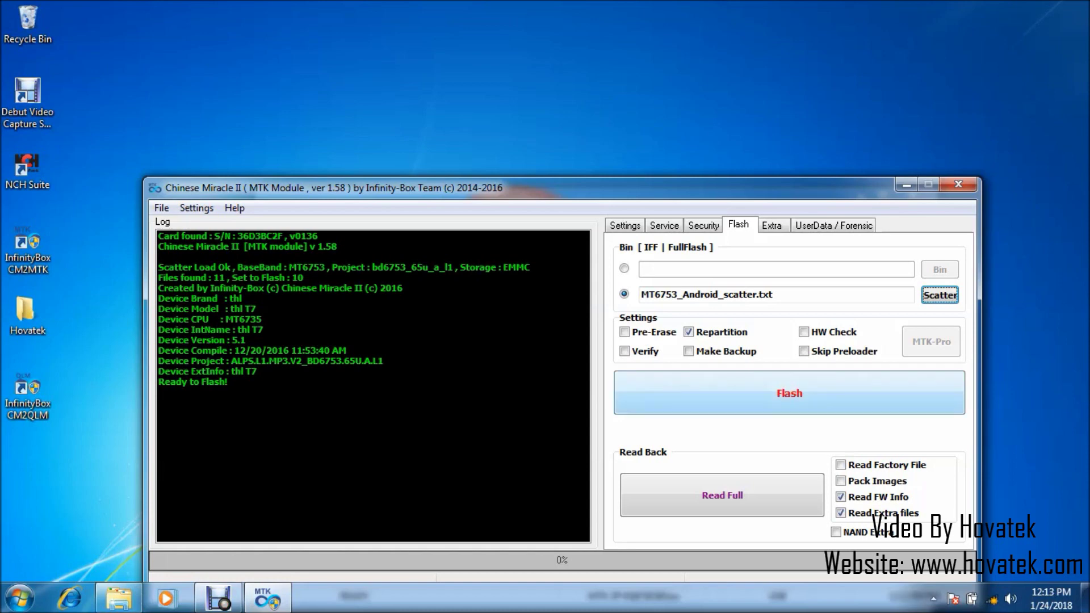
- Clear Repartition again and start flashing the MT6753 firmware to the phone
click(688, 332)
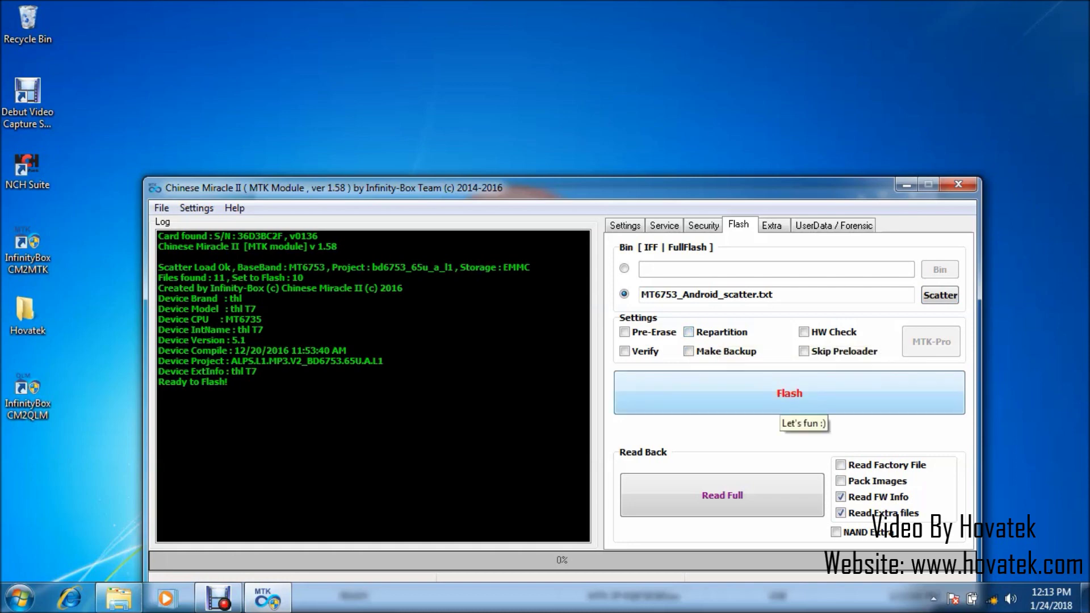
click(784, 404)
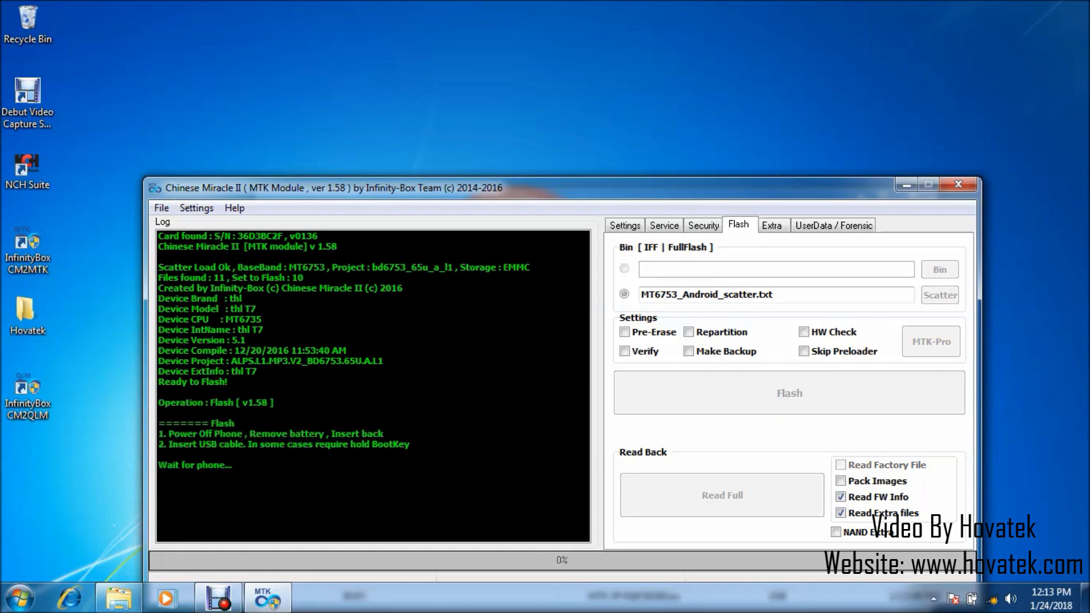